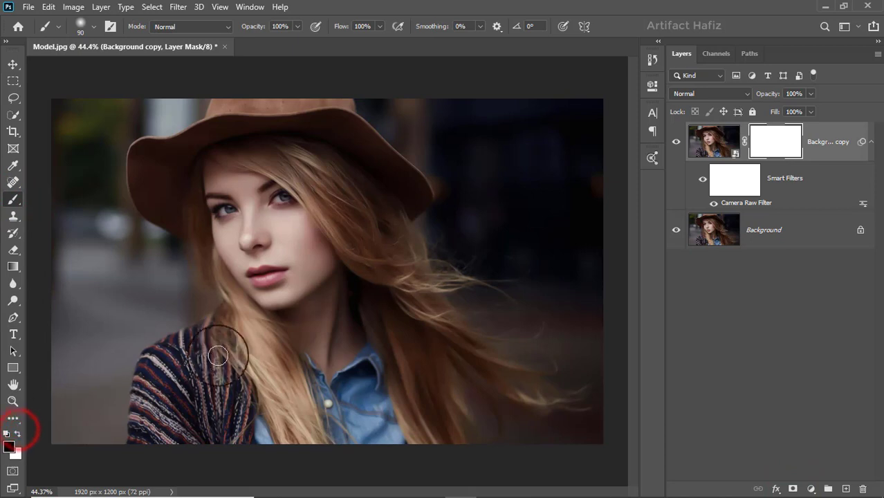
Step: Paint black on the Background copy layer mask over the hat and upper hair with a 250 px brush
{"action": "key", "text": "bracketright"}
{"action": "key", "text": "bracketright"}
{"action": "key", "text": "bracketright"}
{"action": "key", "text": "bracketright"}
{"action": "key", "text": "bracketright"}
{"action": "key", "text": "bracketright"}
{"action": "key", "text": "bracketright"}
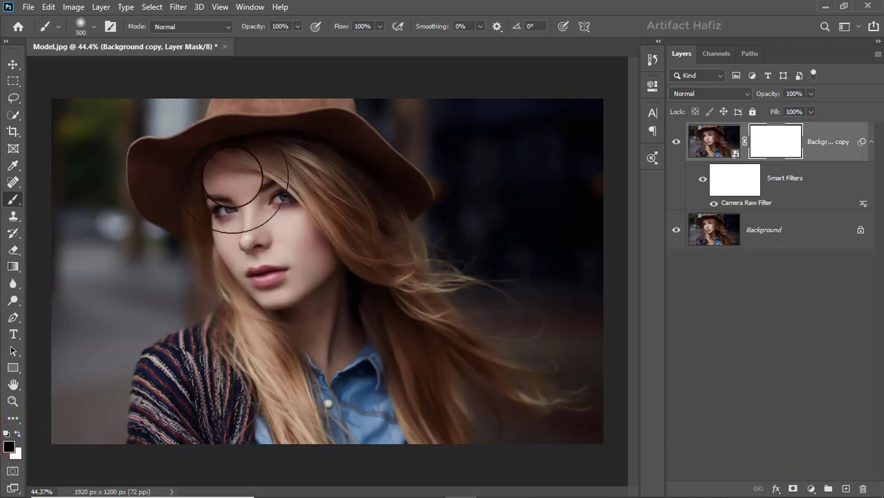
{"action": "key", "text": "bracketleft"}
{"action": "key", "text": "bracketleft"}
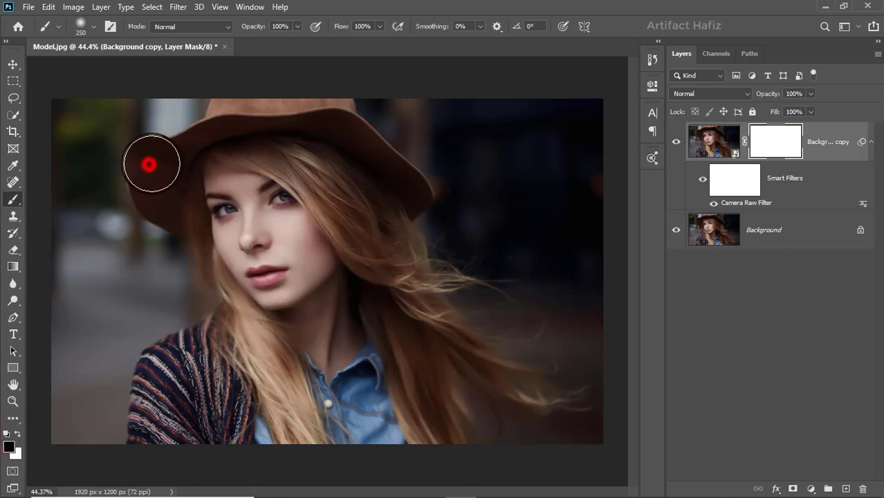
{"action": "mouse_move", "coordinate": [149, 164]}
{"action": "left_mouse_down"}
{"action": "mouse_move", "coordinate": [192, 177]}
{"action": "mouse_move", "coordinate": [236, 130]}
{"action": "mouse_move", "coordinate": [238, 113]}
{"action": "mouse_move", "coordinate": [231, 150]}
{"action": "mouse_move", "coordinate": [243, 130]}
{"action": "mouse_move", "coordinate": [281, 113]}
{"action": "mouse_move", "coordinate": [313, 170]}
{"action": "left_mouse_up"}
{"action": "left_click_drag", "start_coordinate": [314, 115], "coordinate": [331, 146]}
{"action": "left_click_drag", "start_coordinate": [324, 115], "coordinate": [355, 206]}
{"action": "left_click_drag", "start_coordinate": [349, 185], "coordinate": [387, 282]}
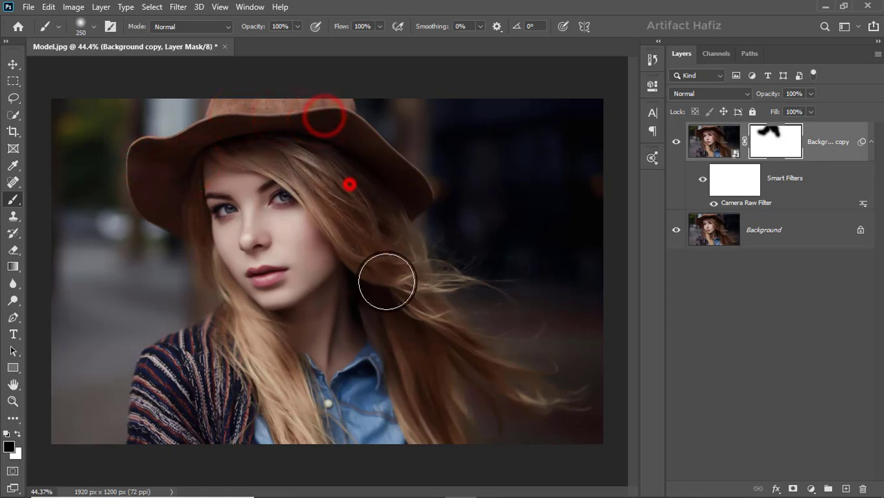
Step: Mask out the Camera Raw effect over the model's face, chin, neck and the hair around them by painting black
{"action": "mouse_move", "coordinate": [354, 233]}
{"action": "left_mouse_down"}
{"action": "mouse_move", "coordinate": [393, 300]}
{"action": "mouse_move", "coordinate": [425, 423]}
{"action": "left_mouse_up"}
{"action": "left_click_drag", "start_coordinate": [310, 271], "coordinate": [257, 371]}
{"action": "left_click_drag", "start_coordinate": [246, 245], "coordinate": [268, 355]}
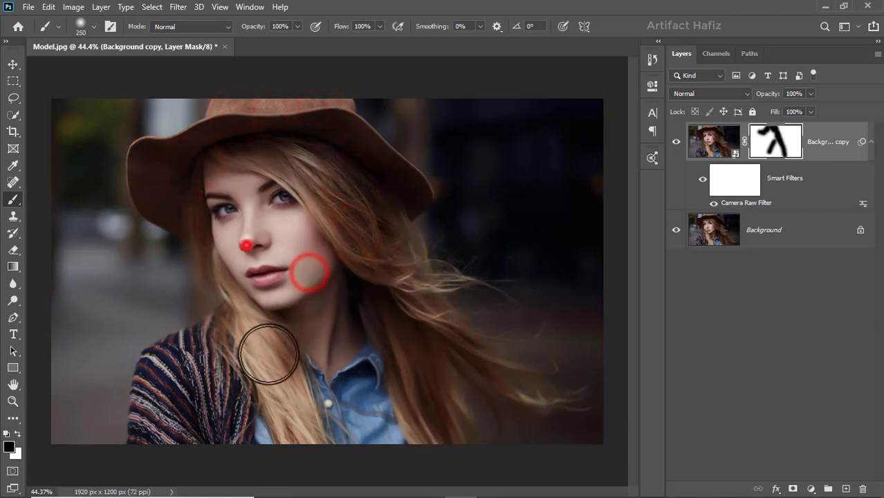
{"action": "left_click_drag", "start_coordinate": [220, 198], "coordinate": [280, 296]}
{"action": "mouse_move", "coordinate": [274, 186]}
{"action": "left_mouse_down"}
{"action": "mouse_move", "coordinate": [296, 245]}
{"action": "mouse_move", "coordinate": [304, 356]}
{"action": "left_mouse_up"}
{"action": "left_click_drag", "start_coordinate": [286, 312], "coordinate": [287, 385]}
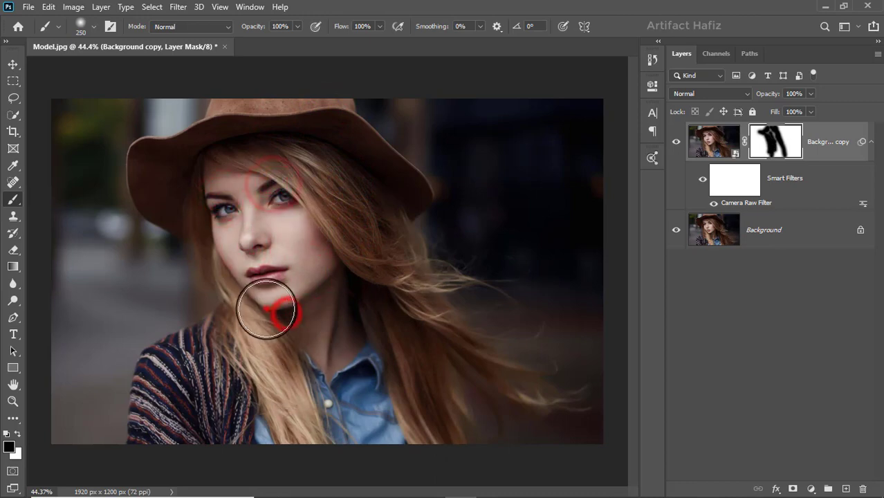
Step: Extend the black mask painting over the striped sweater, the denim shirt and the long hair beside it
{"action": "mouse_move", "coordinate": [266, 309]}
{"action": "left_mouse_down"}
{"action": "mouse_move", "coordinate": [158, 388]}
{"action": "mouse_move", "coordinate": [154, 374]}
{"action": "mouse_move", "coordinate": [217, 350]}
{"action": "mouse_move", "coordinate": [183, 385]}
{"action": "mouse_move", "coordinate": [183, 440]}
{"action": "left_mouse_up"}
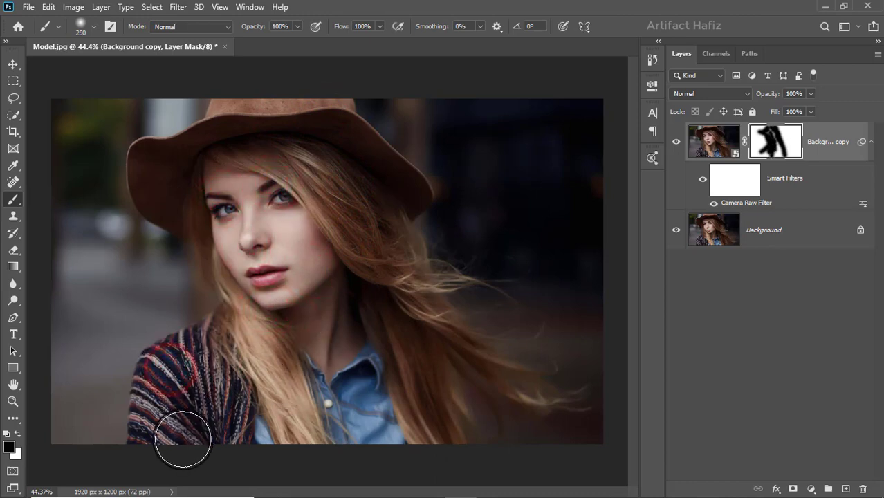
{"action": "left_click_drag", "start_coordinate": [257, 367], "coordinate": [274, 393]}
{"action": "left_click_drag", "start_coordinate": [296, 349], "coordinate": [312, 391]}
{"action": "left_click_drag", "start_coordinate": [329, 381], "coordinate": [364, 419]}
{"action": "mouse_move", "coordinate": [364, 244]}
{"action": "left_mouse_down"}
{"action": "mouse_move", "coordinate": [417, 353]}
{"action": "mouse_move", "coordinate": [404, 368]}
{"action": "mouse_move", "coordinate": [435, 439]}
{"action": "left_mouse_up"}
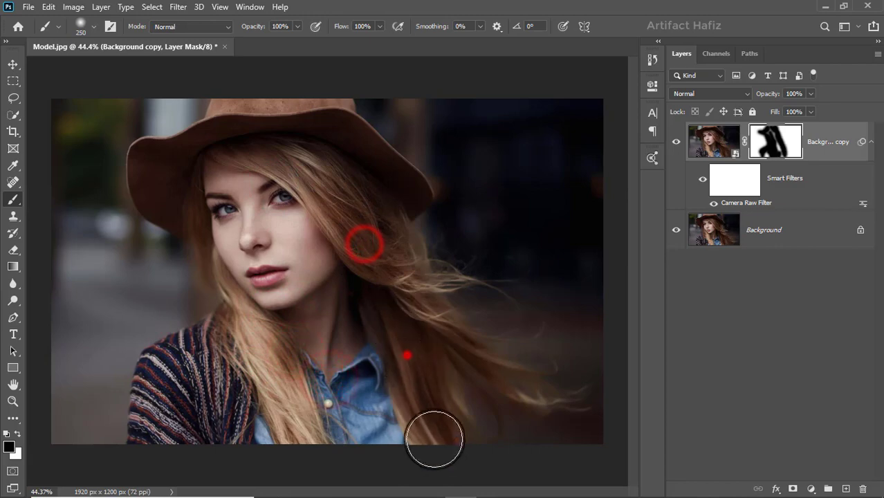
{"action": "left_click_drag", "start_coordinate": [394, 343], "coordinate": [406, 437]}
{"action": "left_click_drag", "start_coordinate": [375, 376], "coordinate": [365, 339]}
{"action": "mouse_move", "coordinate": [370, 272]}
{"action": "left_mouse_down"}
{"action": "mouse_move", "coordinate": [423, 332]}
{"action": "mouse_move", "coordinate": [576, 400]}
{"action": "mouse_move", "coordinate": [533, 399]}
{"action": "left_mouse_up"}
Step: Reduce the brush to 90 px and paint black on the mask over the windblown hair strands, hat brim and face
{"action": "key", "text": "bracketleft"}
{"action": "key", "text": "bracketleft"}
{"action": "key", "text": "bracketleft"}
{"action": "key", "text": "bracketleft"}
{"action": "key", "text": "bracketleft"}
{"action": "key", "text": "bracketleft"}
{"action": "mouse_move", "coordinate": [419, 284]}
{"action": "left_mouse_down"}
{"action": "mouse_move", "coordinate": [491, 283]}
{"action": "mouse_move", "coordinate": [373, 209]}
{"action": "mouse_move", "coordinate": [393, 205]}
{"action": "left_mouse_up"}
{"action": "left_click_drag", "start_coordinate": [363, 150], "coordinate": [375, 183]}
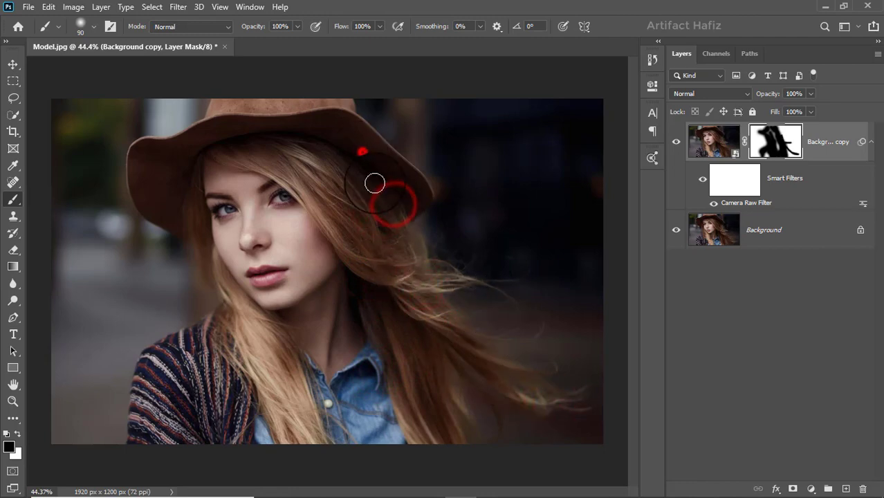
{"action": "left_click_drag", "start_coordinate": [262, 192], "coordinate": [264, 223]}
Step: Check the mask coverage with the red overlay, and paint over remaining gaps on the face, hair and neck with a 250 px brush
{"action": "key", "text": "backslash"}
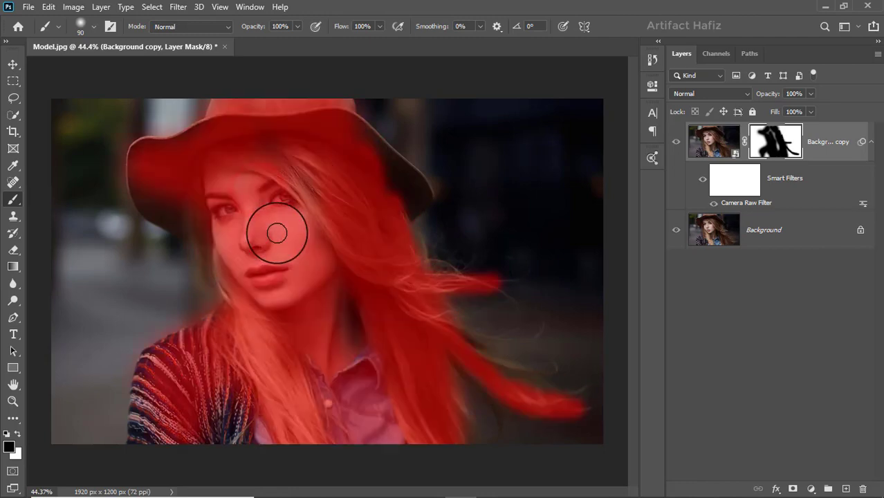
{"action": "key", "text": "backslash"}
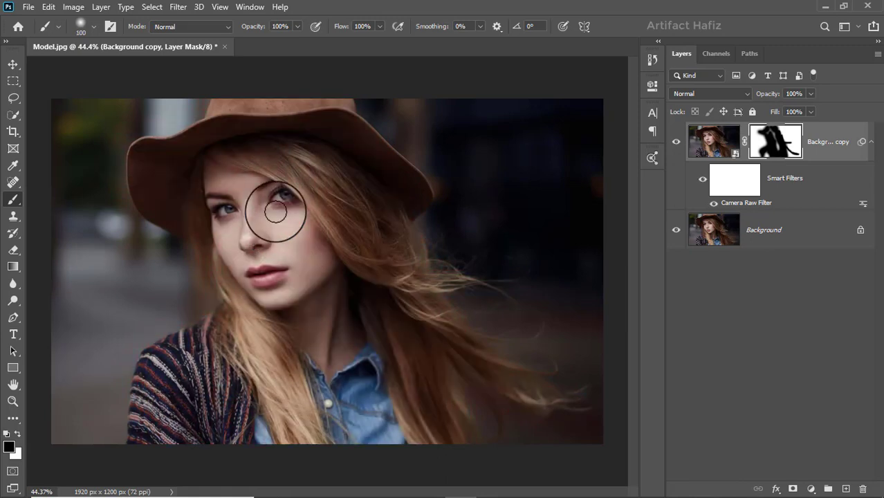
{"action": "key", "text": "bracketright"}
{"action": "key", "text": "bracketright"}
{"action": "key", "text": "bracketright"}
{"action": "key", "text": "bracketright"}
{"action": "key", "text": "bracketright"}
{"action": "key", "text": "bracketright"}
{"action": "left_click", "coordinate": [273, 162]}
{"action": "mouse_move", "coordinate": [298, 188]}
{"action": "left_mouse_down"}
{"action": "mouse_move", "coordinate": [296, 223]}
{"action": "mouse_move", "coordinate": [331, 285]}
{"action": "left_mouse_up"}
{"action": "mouse_move", "coordinate": [330, 333]}
{"action": "left_mouse_down"}
{"action": "mouse_move", "coordinate": [366, 293]}
{"action": "mouse_move", "coordinate": [365, 306]}
{"action": "left_mouse_up"}
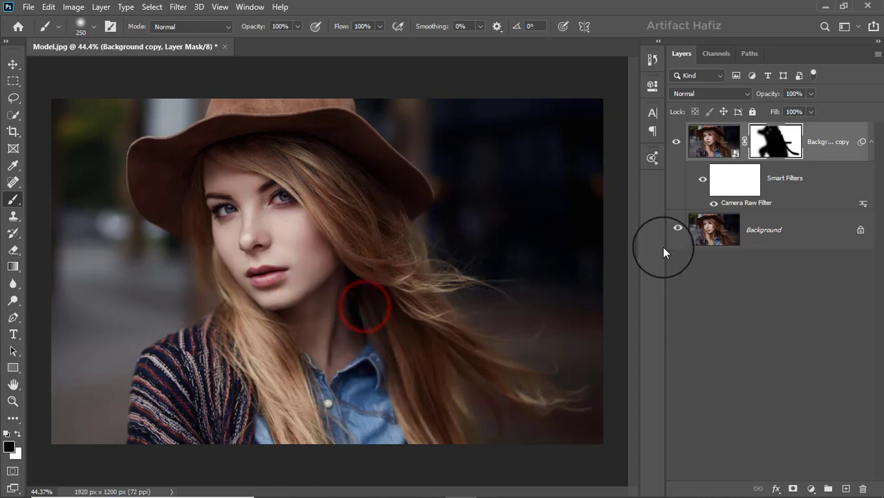
Step: Add a Color Lookup adjustment layer above the Background copy layer using the TealOrangePlusContrast.3DL 3D LUT
{"action": "left_click", "coordinate": [826, 133]}
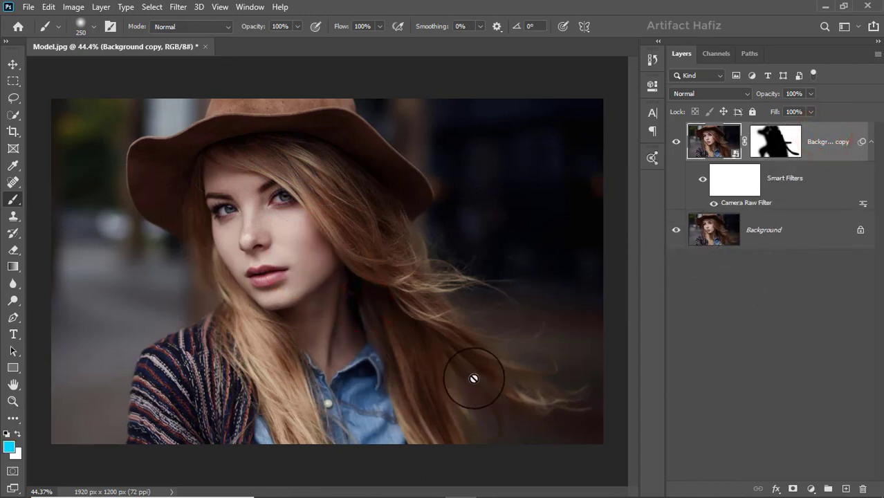
{"action": "left_click", "coordinate": [807, 489]}
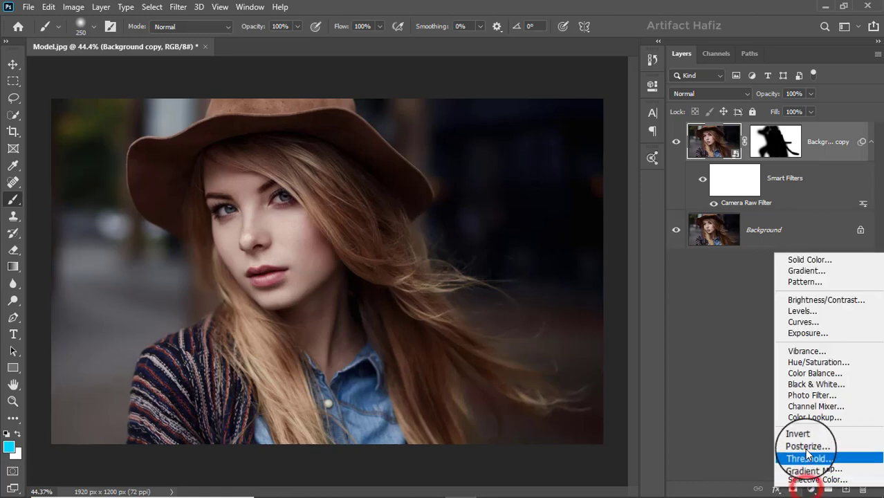
{"action": "left_click", "coordinate": [806, 415]}
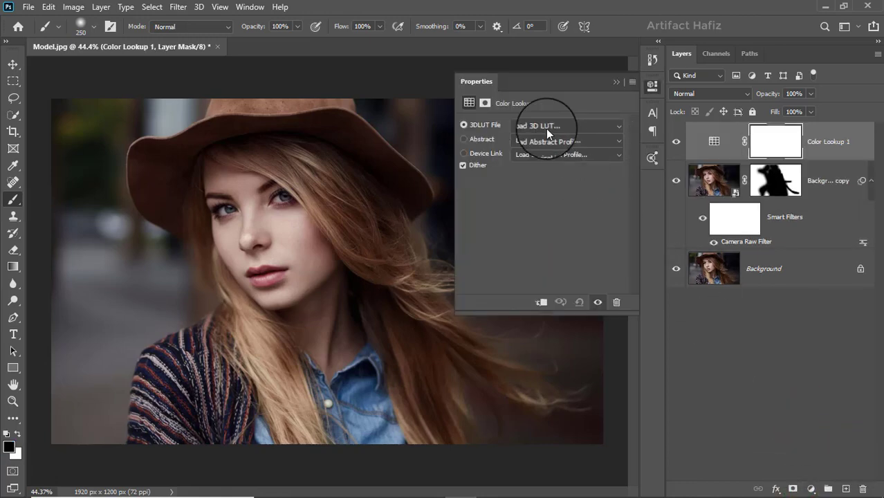
{"action": "left_click", "coordinate": [550, 126]}
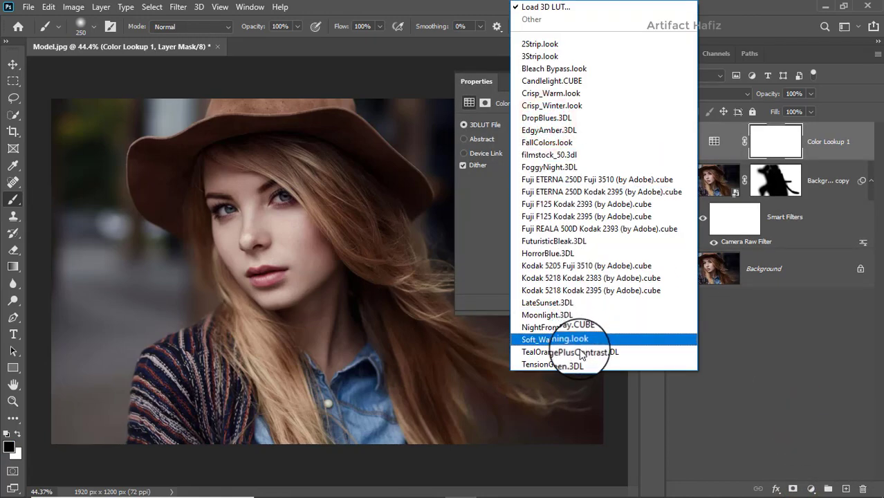
{"action": "left_click", "coordinate": [585, 353]}
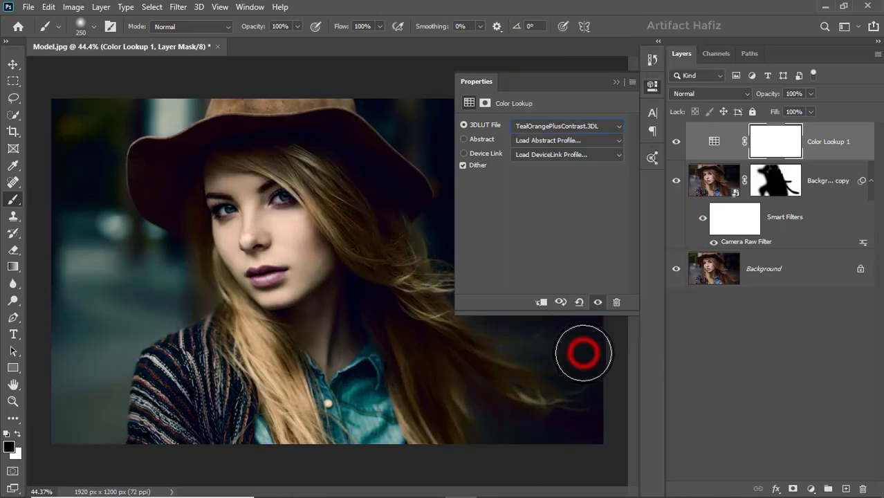
{"action": "left_click", "coordinate": [616, 83]}
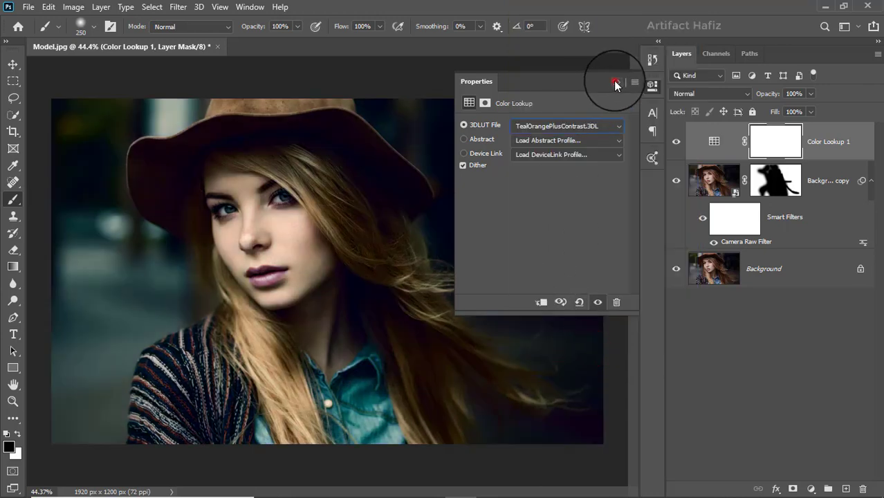
Step: Set the Color Lookup layer's blend mode to Luminosity and its opacity to 9%
{"action": "left_click", "coordinate": [692, 95]}
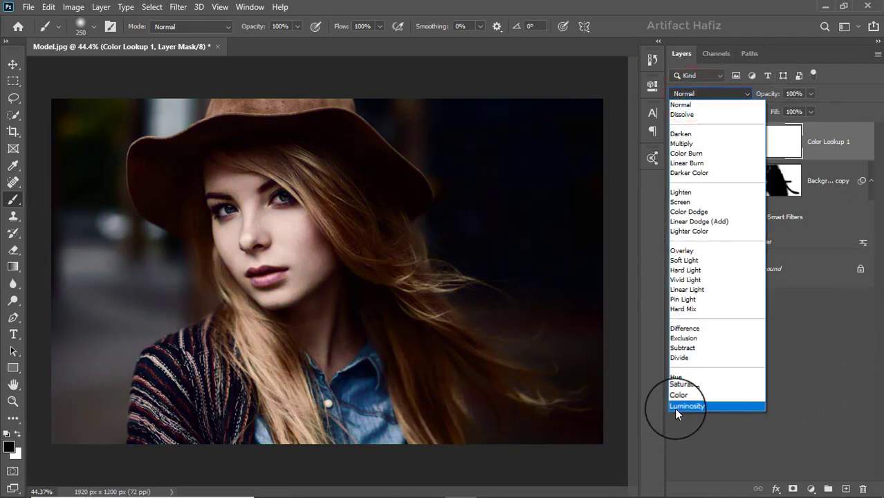
{"action": "left_click", "coordinate": [675, 406]}
{"action": "left_click", "coordinate": [830, 141]}
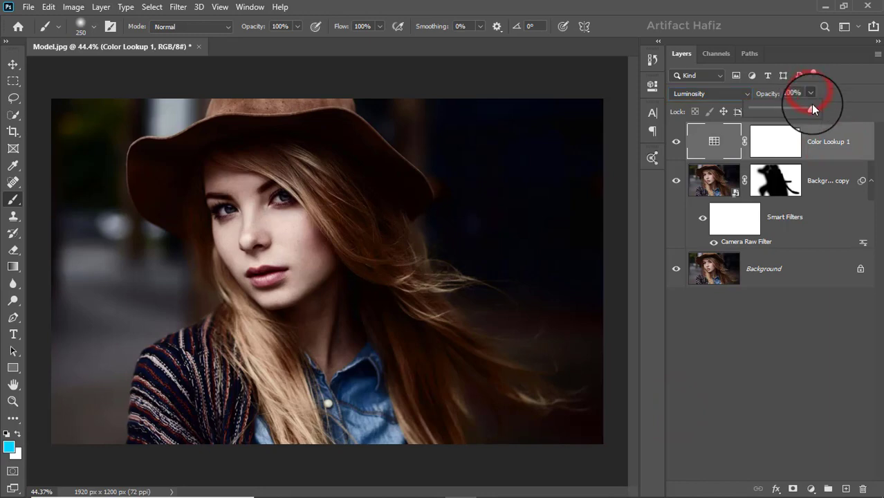
{"action": "left_click_drag", "start_coordinate": [811, 107], "coordinate": [758, 112]}
{"action": "left_click", "coordinate": [827, 141]}
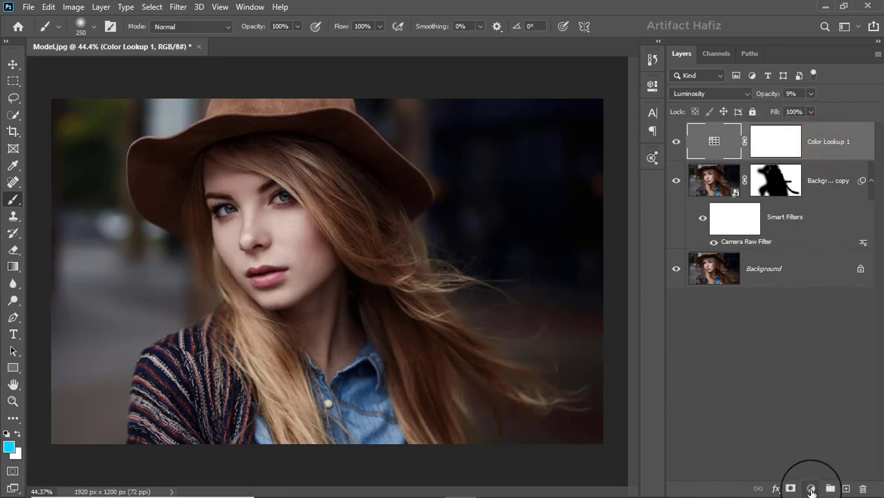
Step: Add a Curves adjustment layer above the Color Lookup layer and slightly raise the RGB curve's black point
{"action": "left_click", "coordinate": [811, 489]}
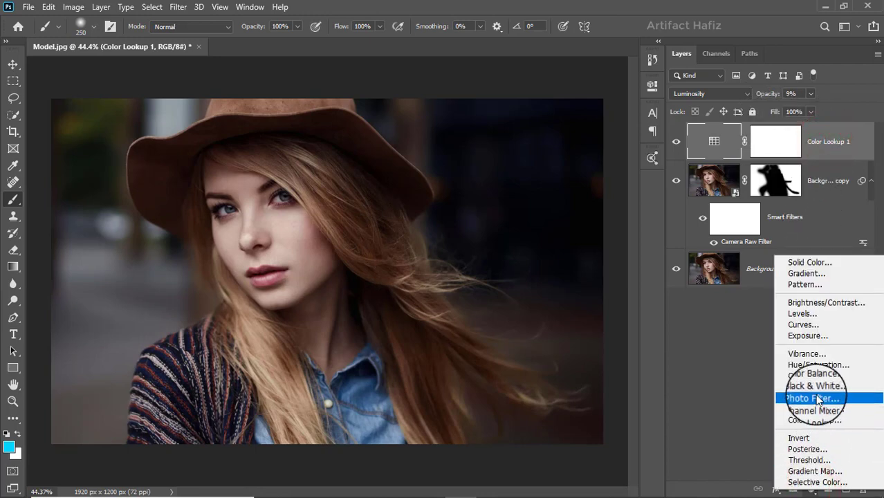
{"action": "left_click", "coordinate": [792, 328]}
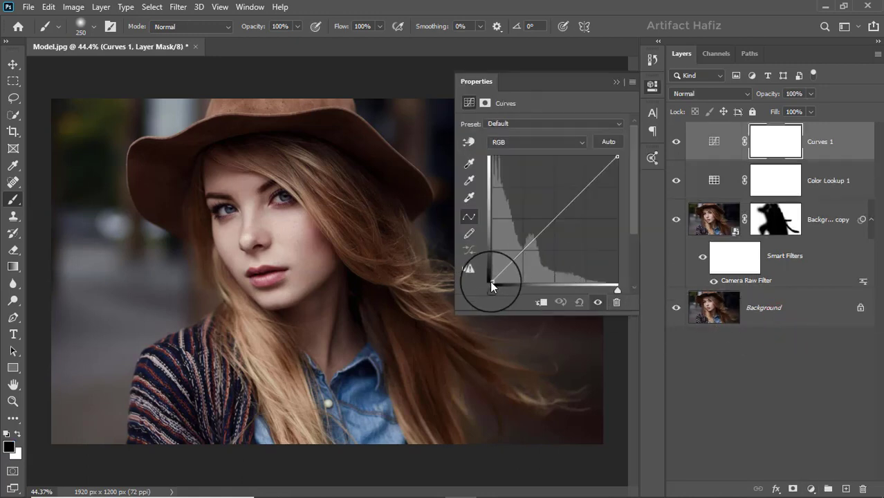
{"action": "left_click_drag", "start_coordinate": [492, 283], "coordinate": [491, 281]}
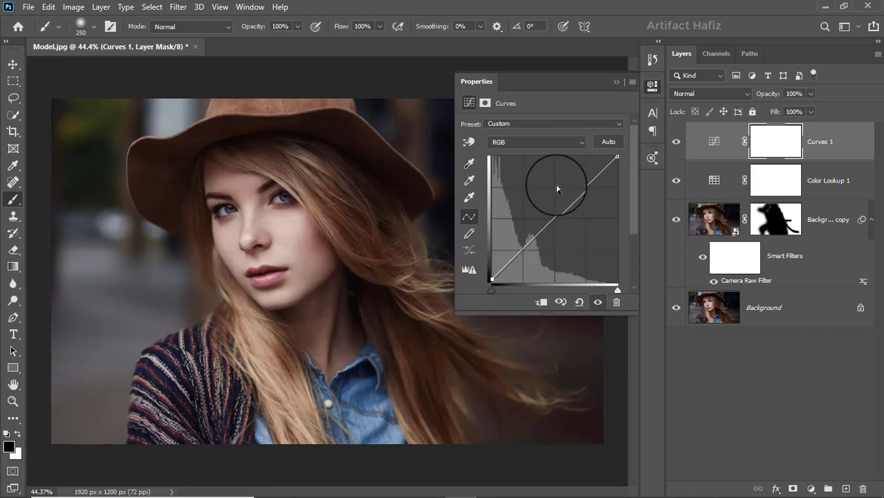
{"action": "left_click", "coordinate": [614, 81]}
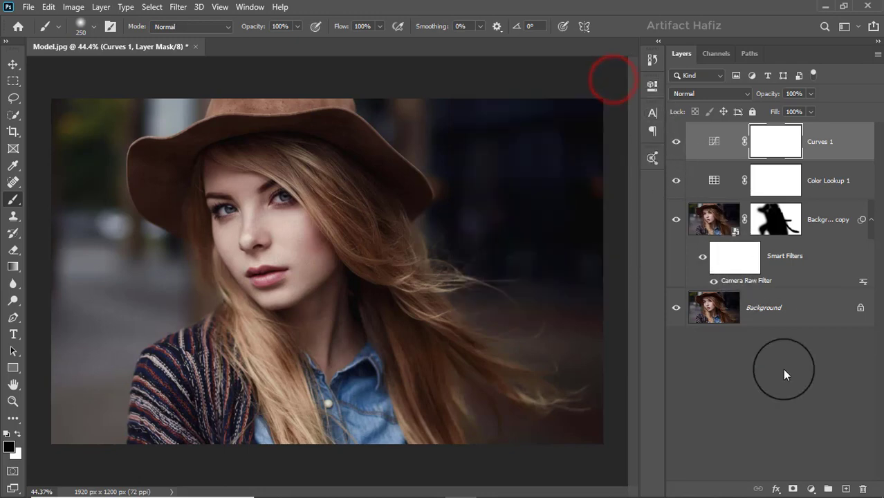
Step: Add a second Curves adjustment layer with the highlights slightly raised on the RGB curve, and toggle its visibility to compare
{"action": "left_click", "coordinate": [813, 489]}
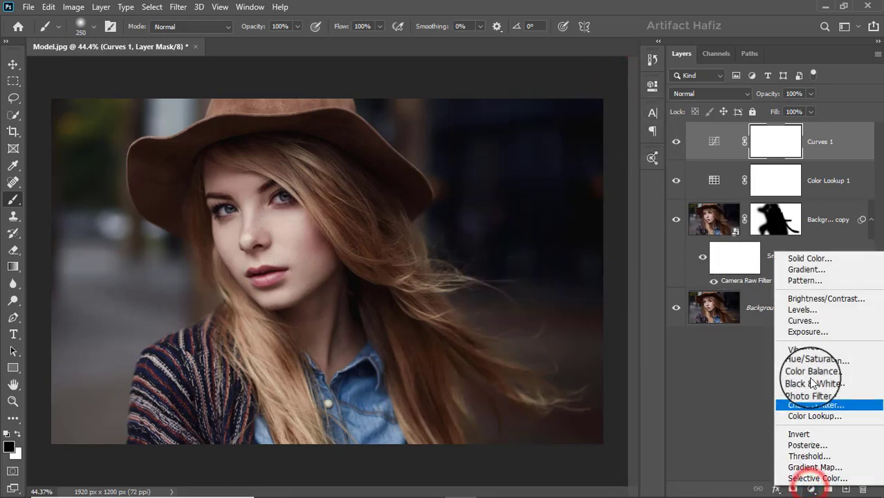
{"action": "left_click", "coordinate": [802, 322]}
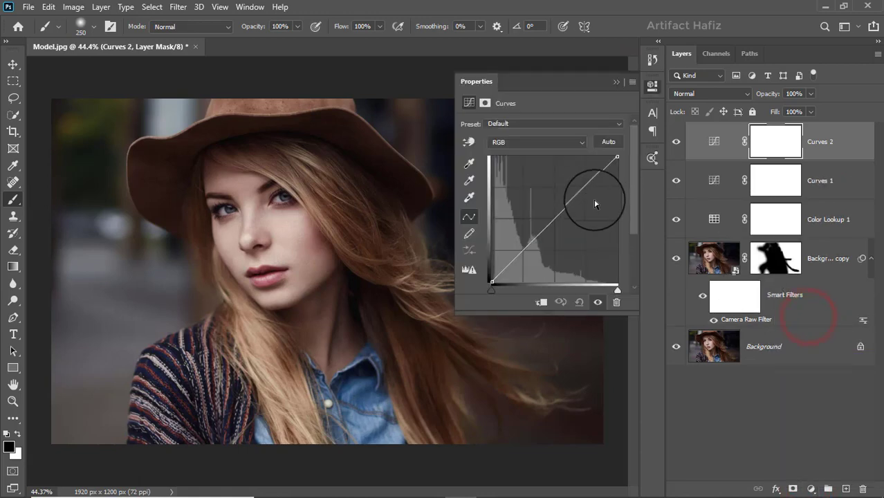
{"action": "left_click_drag", "start_coordinate": [586, 184], "coordinate": [588, 181]}
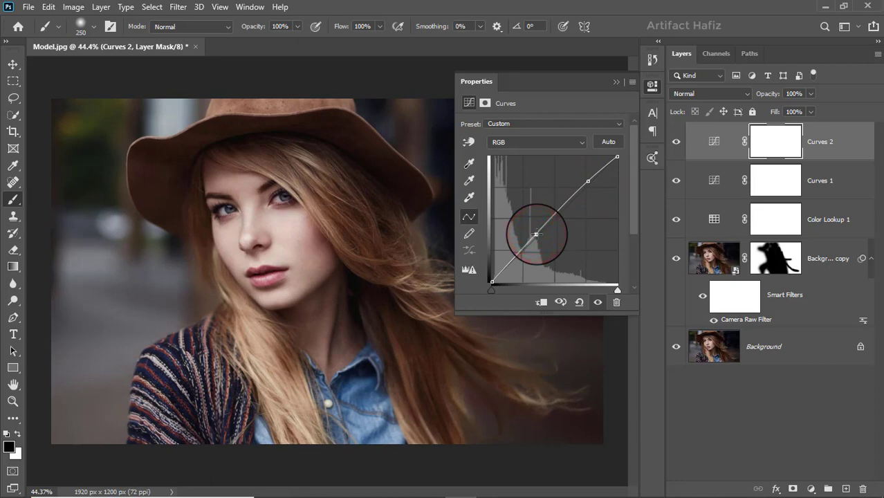
{"action": "left_click", "coordinate": [618, 81]}
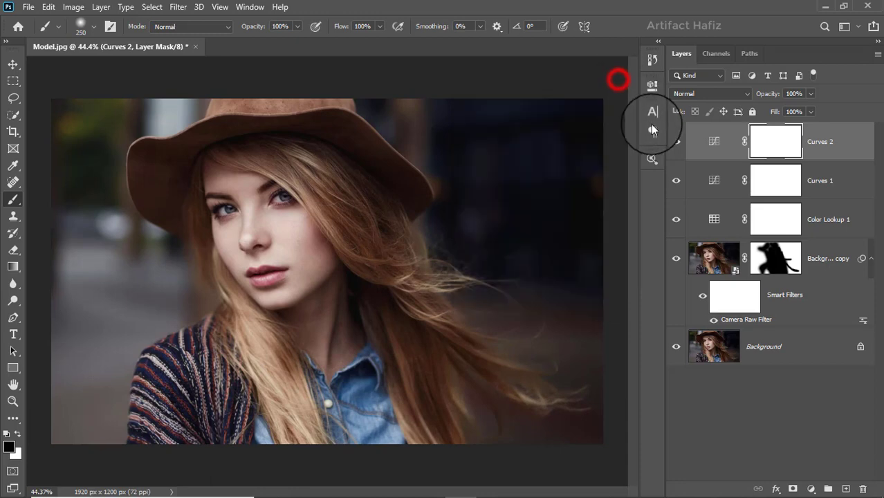
{"action": "left_click", "coordinate": [676, 142]}
{"action": "left_click", "coordinate": [676, 141]}
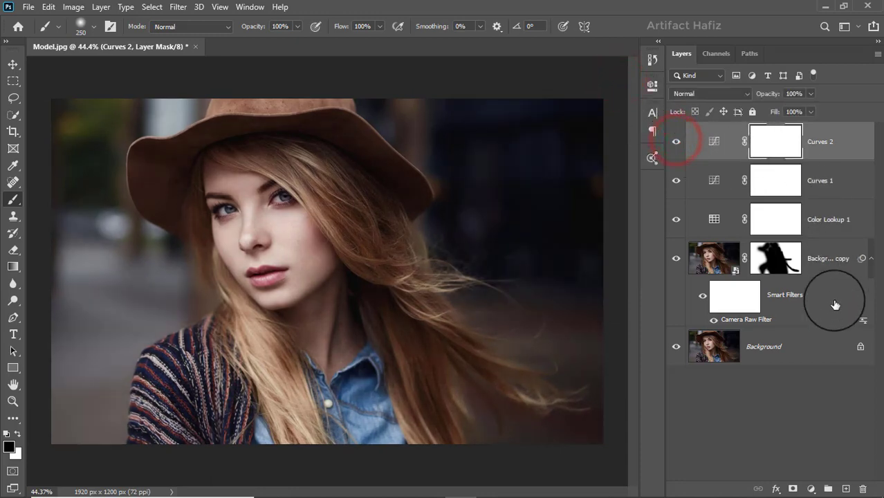
Step: Add a Levels adjustment layer on top and set the RGB white input level to 235
{"action": "left_click", "coordinate": [812, 489]}
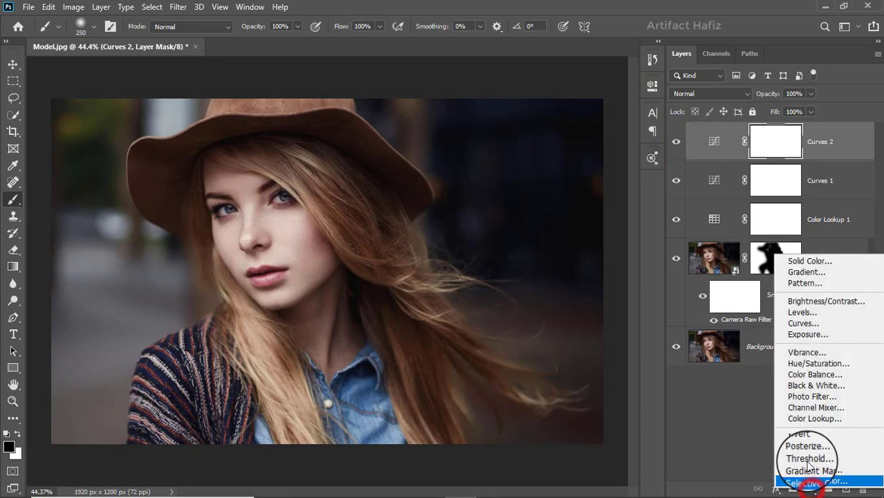
{"action": "left_click", "coordinate": [796, 319]}
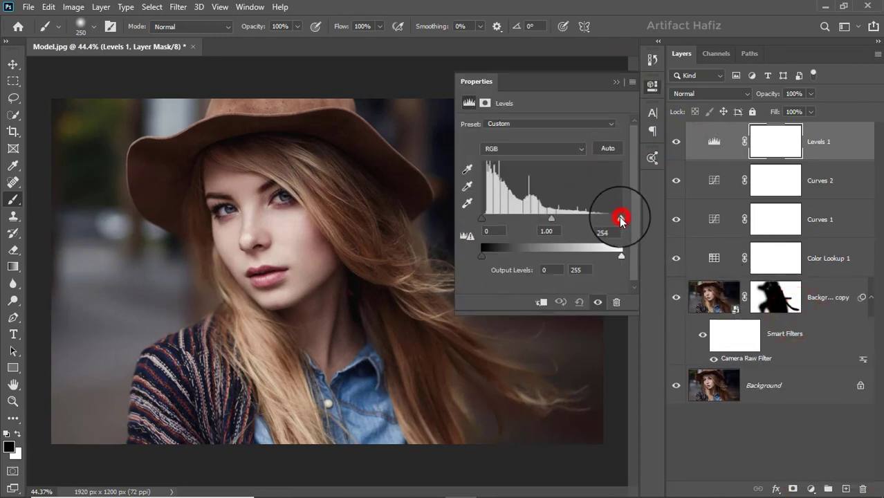
{"action": "left_click_drag", "start_coordinate": [622, 220], "coordinate": [614, 221]}
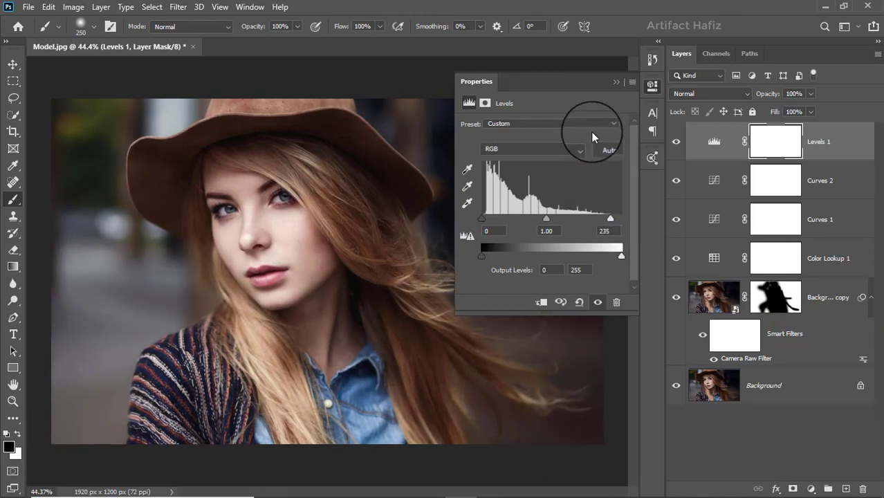
{"action": "left_click", "coordinate": [618, 80]}
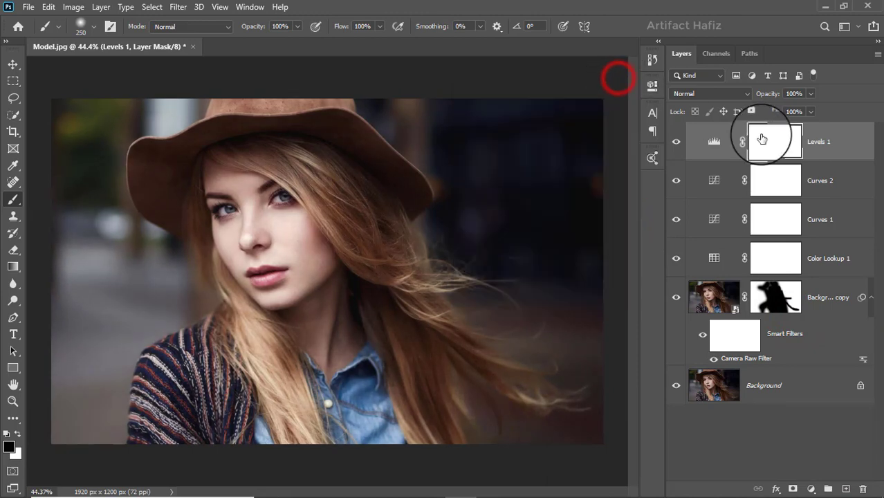
Step: Stamp all visible layers into a new top layer and convert it for smart filters
{"action": "left_click", "coordinate": [827, 140]}
{"action": "key", "text": "ctrl+alt+shift+e"}
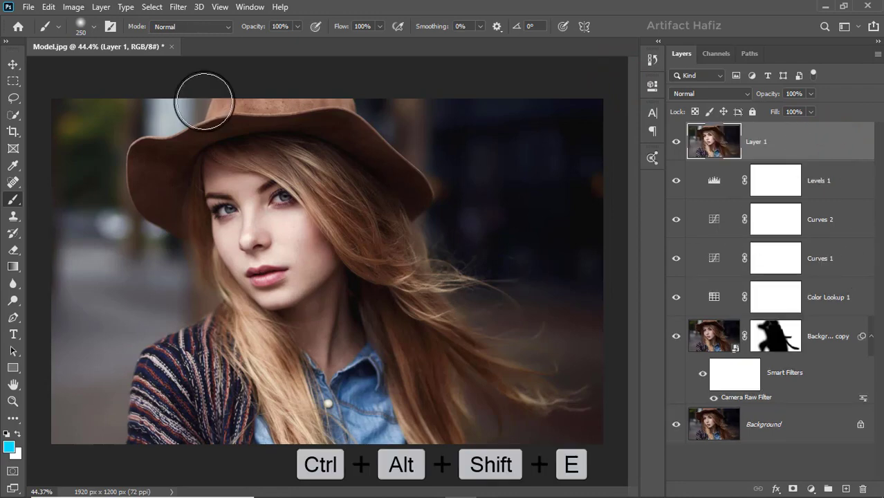
{"action": "left_click", "coordinate": [177, 8]}
{"action": "left_click", "coordinate": [187, 39]}
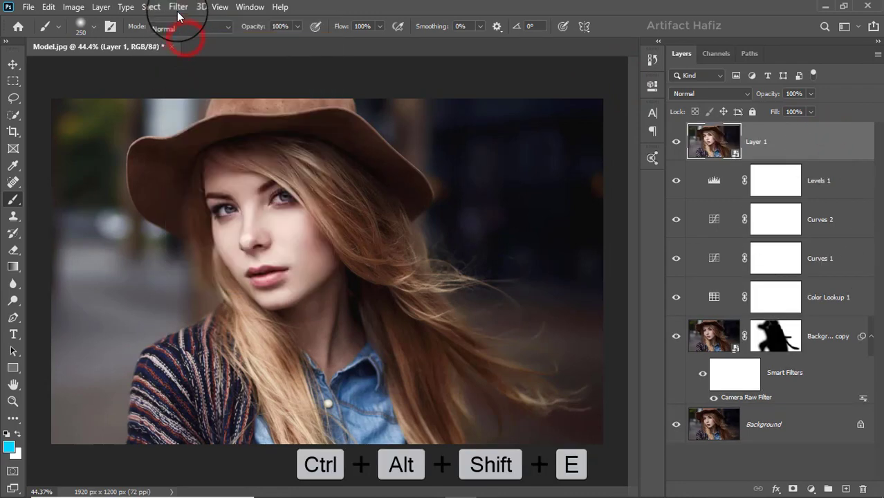
Step: Apply the Camera Raw Filter to Layer 1 with Highlights -8, Shadows +35, Whites +10, Blacks -8 and Clarity +4
{"action": "left_click", "coordinate": [178, 8]}
{"action": "left_click", "coordinate": [195, 81]}
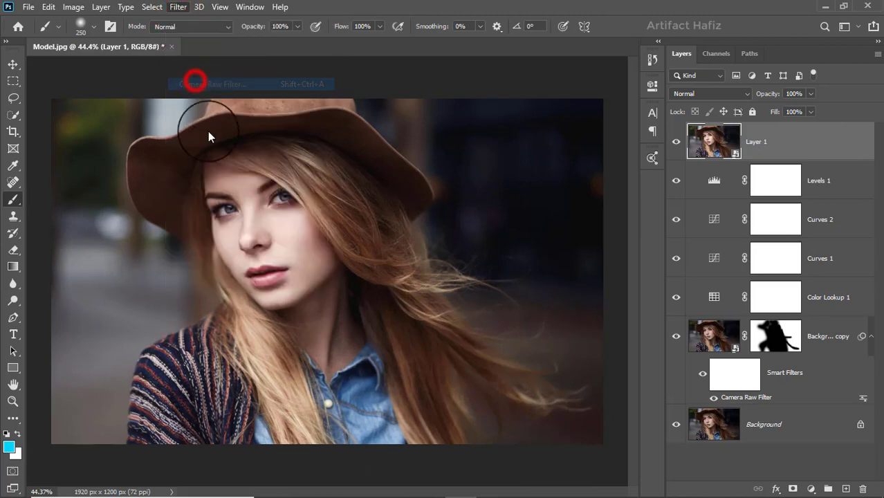
{"action": "scroll", "coordinate": [692, 318], "scroll_direction": "down", "scroll_amount": 3}
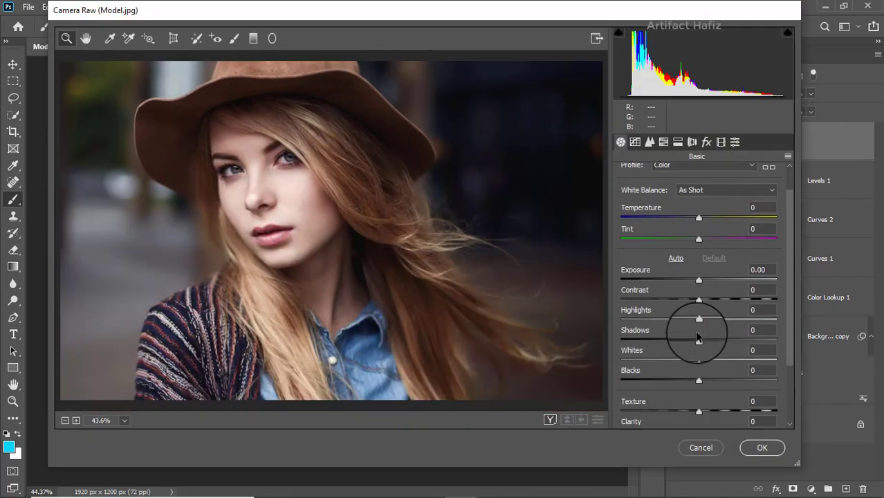
{"action": "mouse_move", "coordinate": [698, 286]}
{"action": "left_mouse_down"}
{"action": "mouse_move", "coordinate": [663, 291]}
{"action": "mouse_move", "coordinate": [693, 291]}
{"action": "left_mouse_up"}
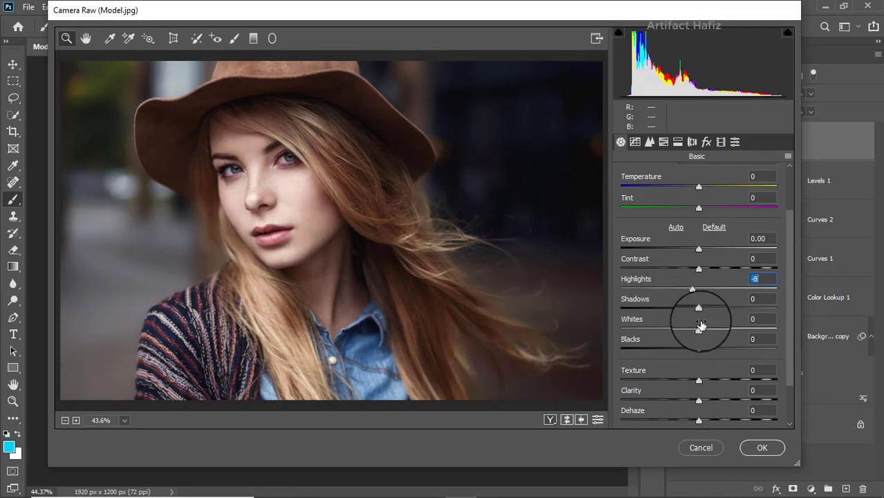
{"action": "left_click_drag", "start_coordinate": [698, 331], "coordinate": [726, 308]}
{"action": "left_click", "coordinate": [701, 310]}
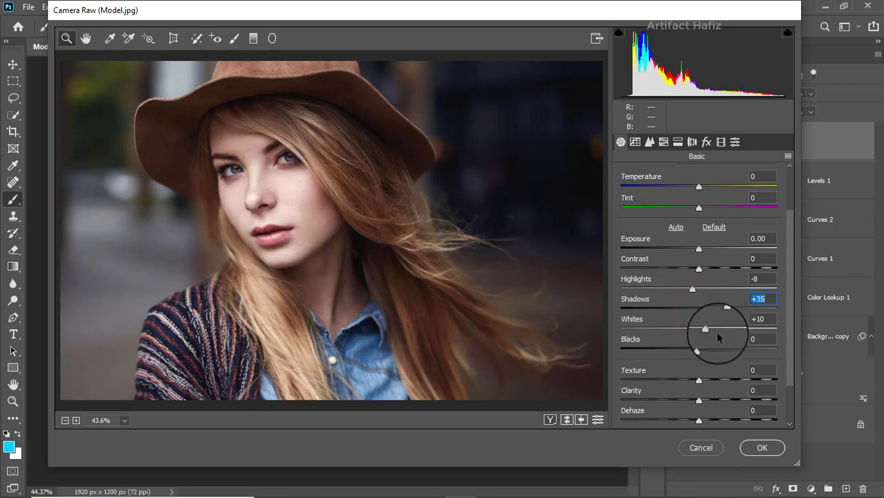
{"action": "left_click_drag", "start_coordinate": [699, 350], "coordinate": [692, 350]}
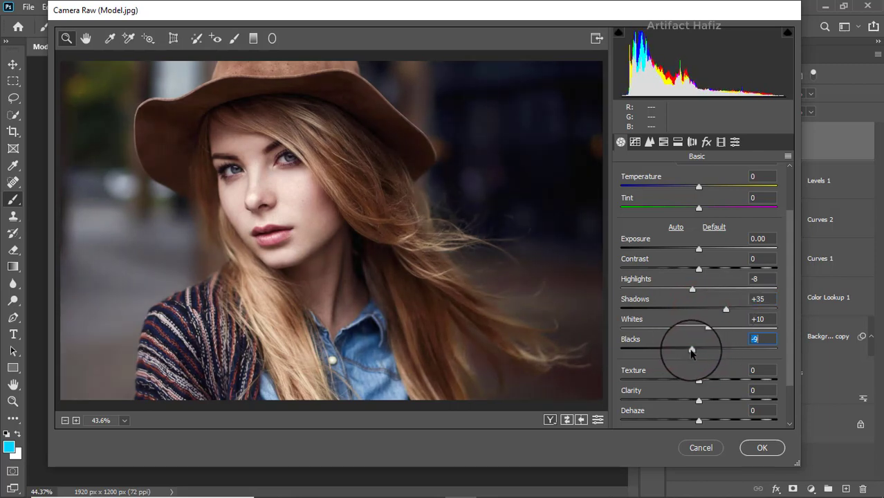
{"action": "scroll", "coordinate": [695, 333], "scroll_direction": "down", "scroll_amount": 2}
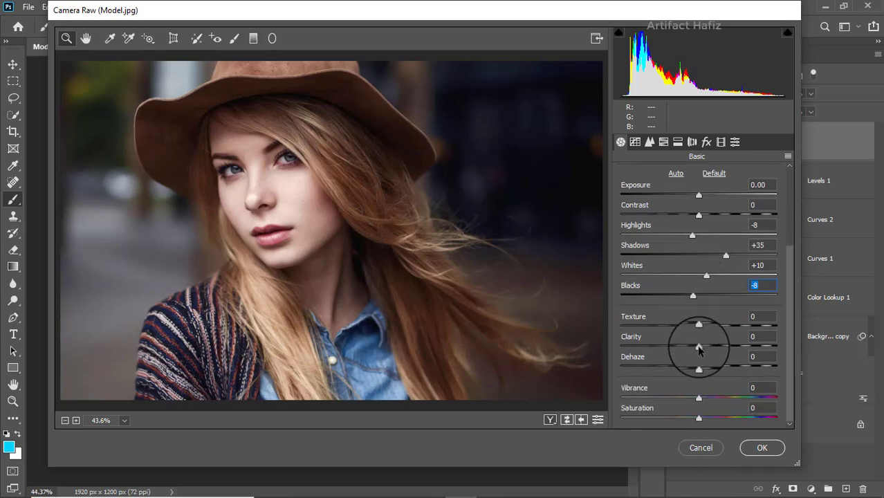
{"action": "left_click_drag", "start_coordinate": [699, 351], "coordinate": [703, 349]}
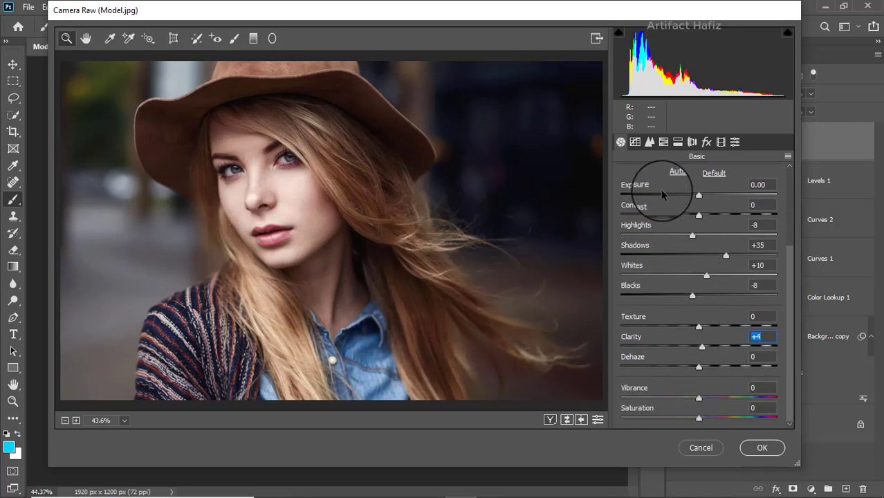
Step: Try a sharpening amount of 18, reset it to 0, and set the luminance noise reduction to about 8
{"action": "left_click", "coordinate": [650, 142]}
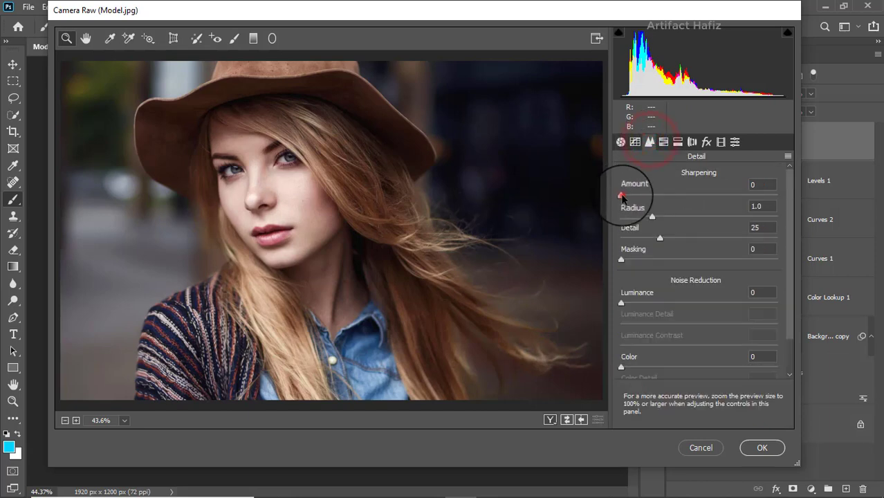
{"action": "left_click_drag", "start_coordinate": [622, 196], "coordinate": [638, 199]}
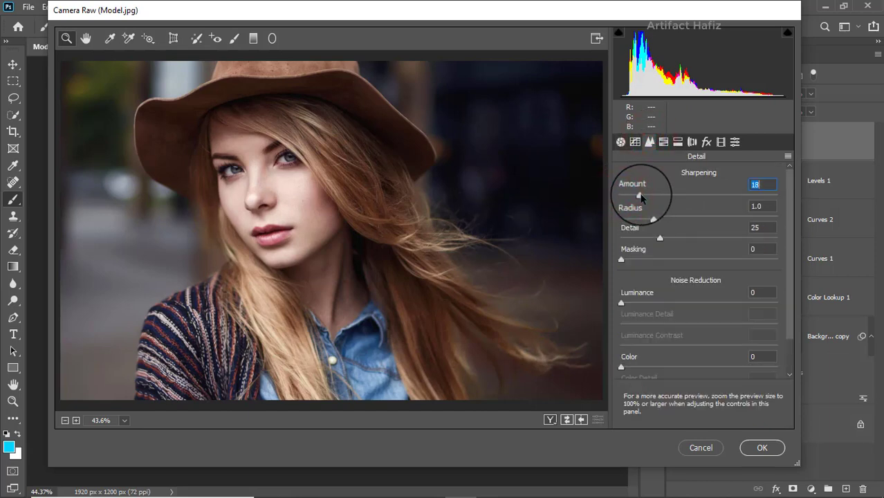
{"action": "left_click_drag", "start_coordinate": [623, 303], "coordinate": [639, 307]}
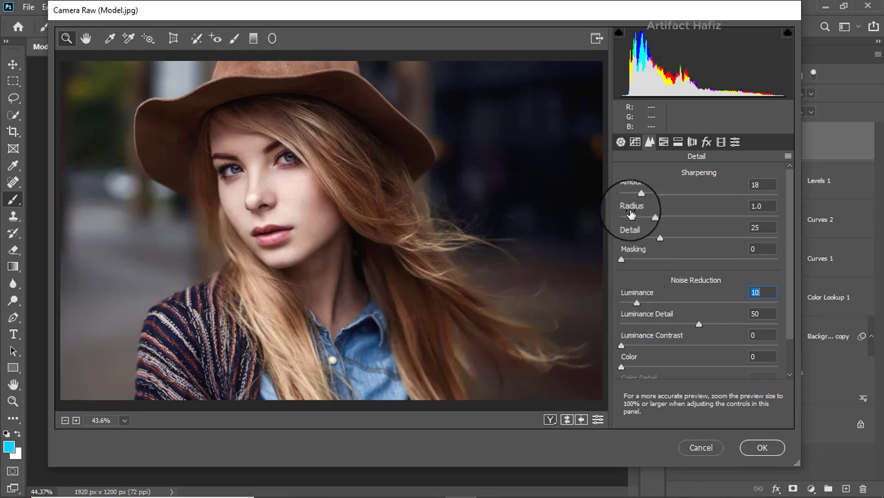
{"action": "left_click_drag", "start_coordinate": [640, 197], "coordinate": [611, 204]}
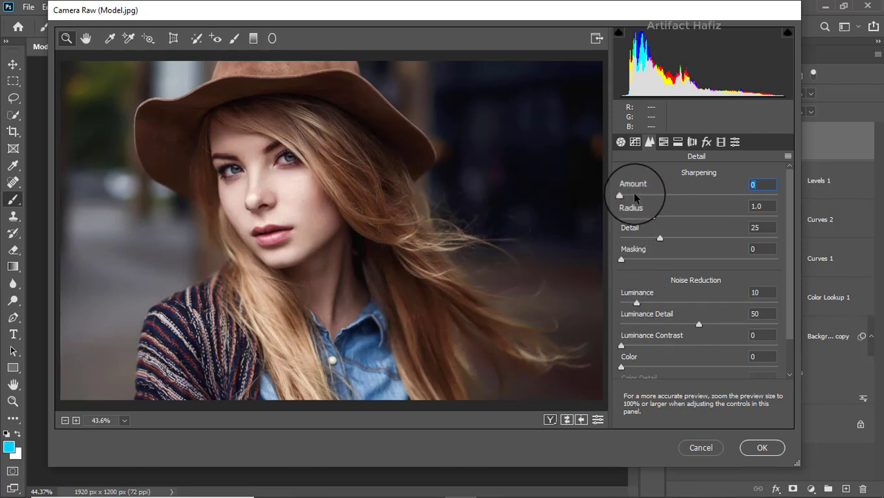
{"action": "mouse_move", "coordinate": [637, 303]}
{"action": "left_mouse_down"}
{"action": "mouse_move", "coordinate": [677, 303]}
{"action": "mouse_move", "coordinate": [652, 300]}
{"action": "left_mouse_up"}
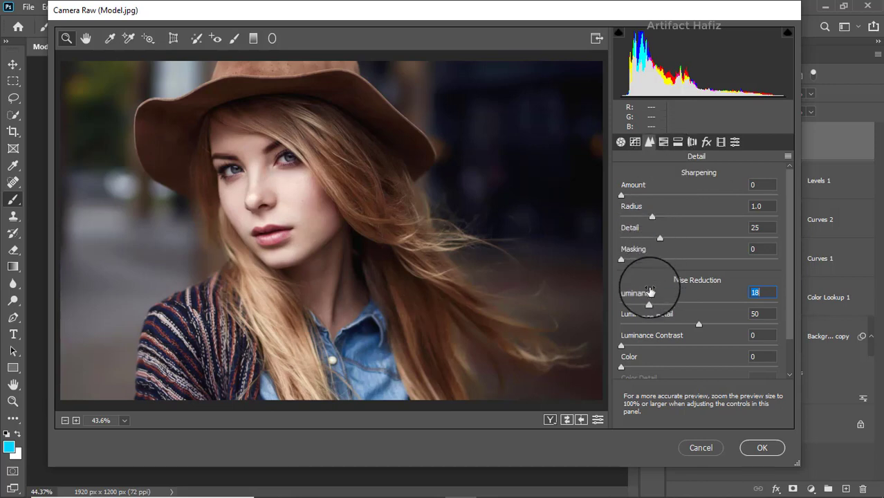
{"action": "left_click_drag", "start_coordinate": [648, 305], "coordinate": [626, 306]}
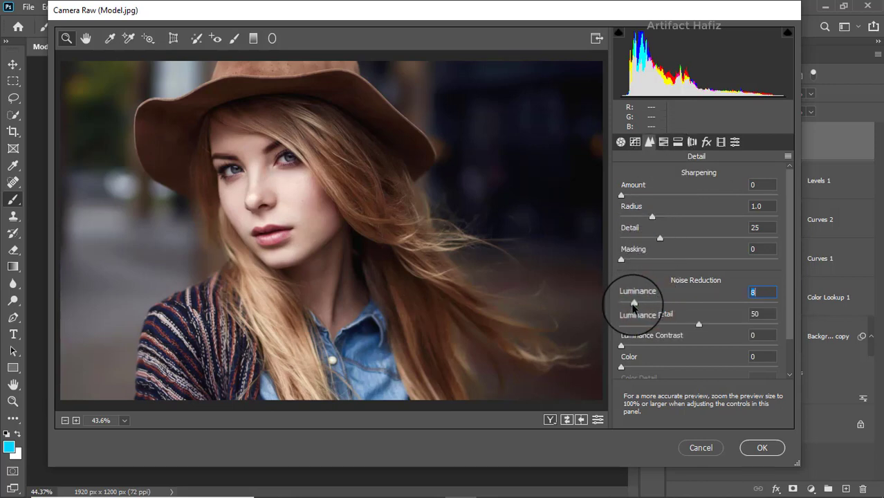
Step: In the HSL adjustments, set the Reds saturation to +8 and raise the Blues saturation
{"action": "left_click", "coordinate": [664, 142]}
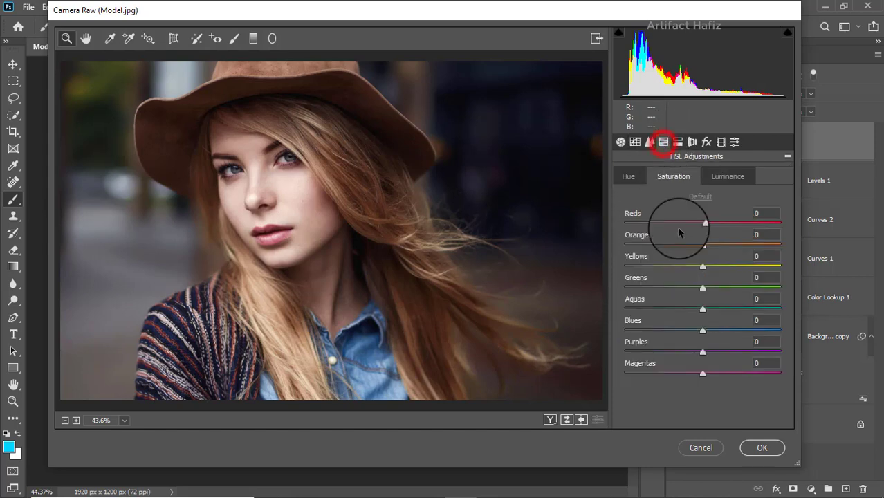
{"action": "mouse_move", "coordinate": [703, 223]}
{"action": "left_mouse_down"}
{"action": "mouse_move", "coordinate": [719, 223]}
{"action": "mouse_move", "coordinate": [709, 224]}
{"action": "left_mouse_up"}
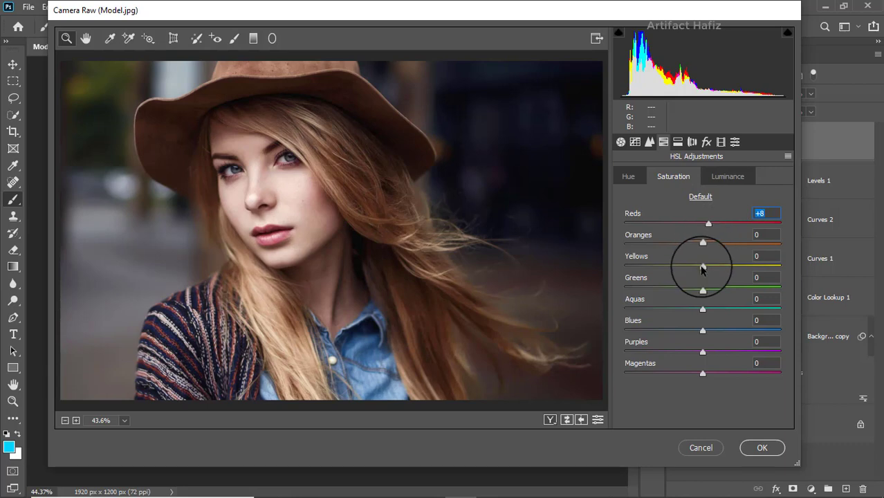
{"action": "left_click_drag", "start_coordinate": [702, 266], "coordinate": [721, 328]}
Step: Set the HSL luminance of Oranges to +7, and shift the hue of Aquas to -19 and Blues to -26
{"action": "left_click", "coordinate": [718, 177]}
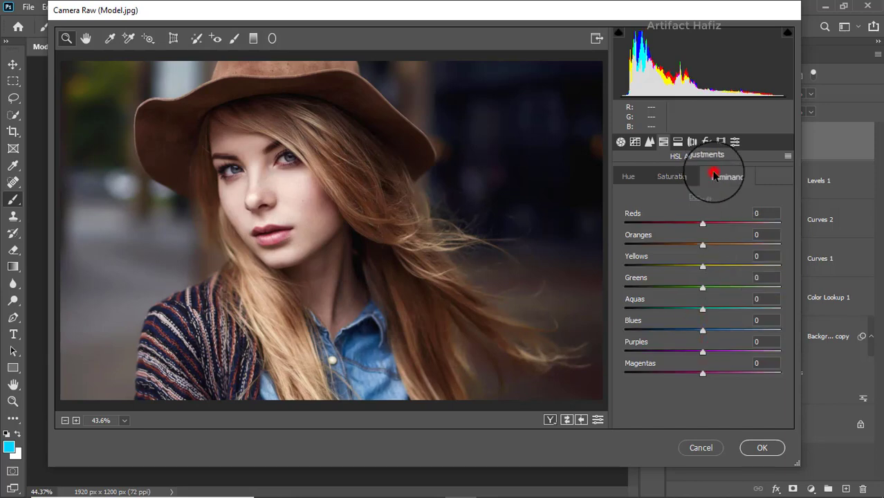
{"action": "mouse_move", "coordinate": [703, 246]}
{"action": "left_mouse_down"}
{"action": "mouse_move", "coordinate": [722, 247]}
{"action": "mouse_move", "coordinate": [708, 248]}
{"action": "left_mouse_up"}
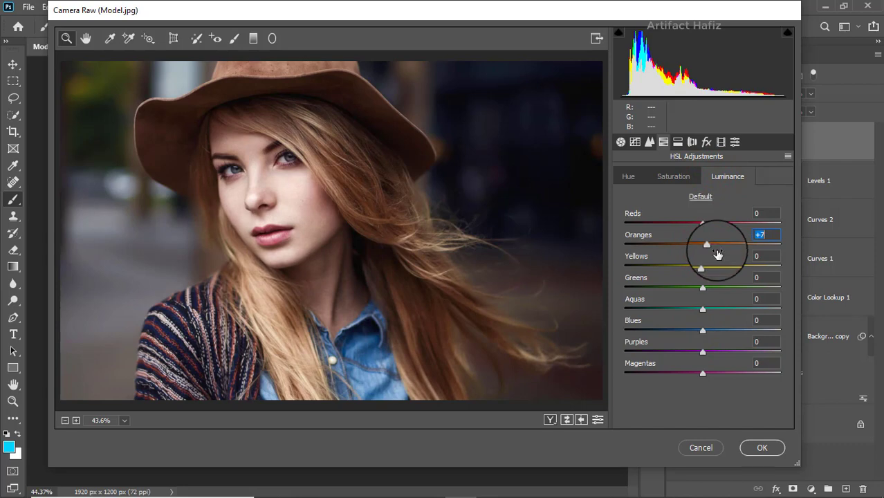
{"action": "left_click", "coordinate": [633, 177]}
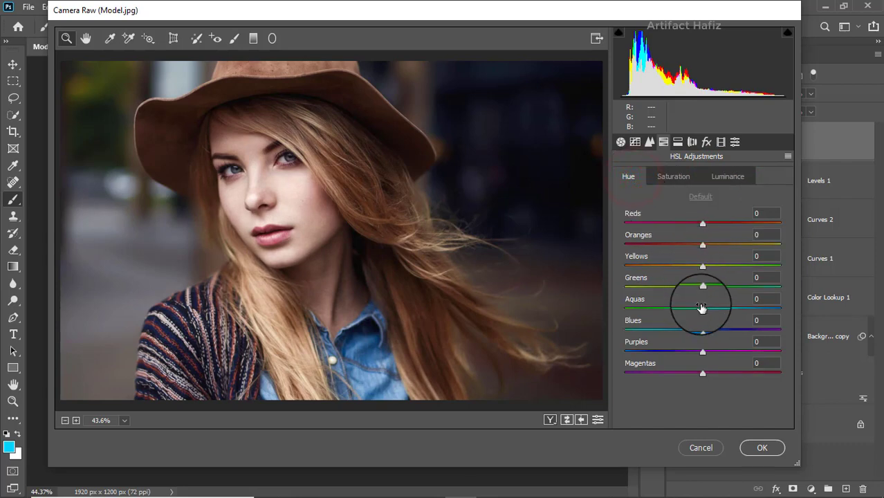
{"action": "left_click_drag", "start_coordinate": [702, 309], "coordinate": [681, 332]}
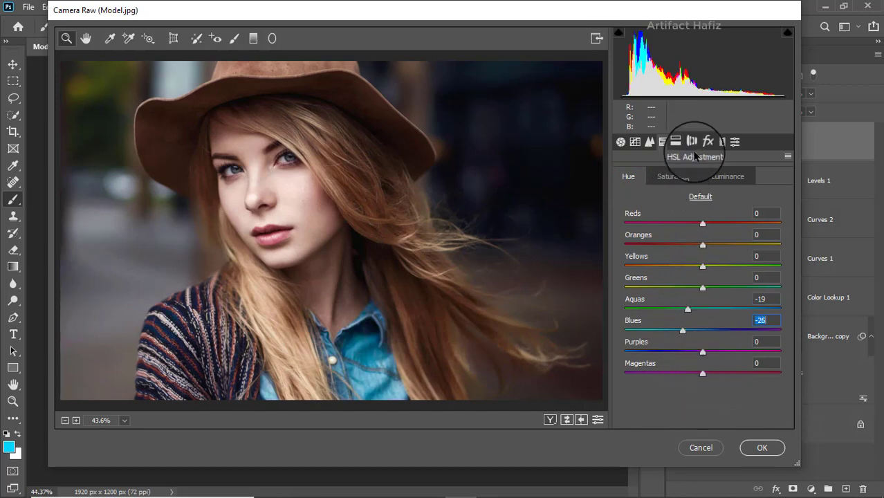
Step: Calibrate the primaries to Red hue -2, Green hue +6, Blue hue -5 and Blue saturation -13, and apply the filter
{"action": "left_click", "coordinate": [721, 142]}
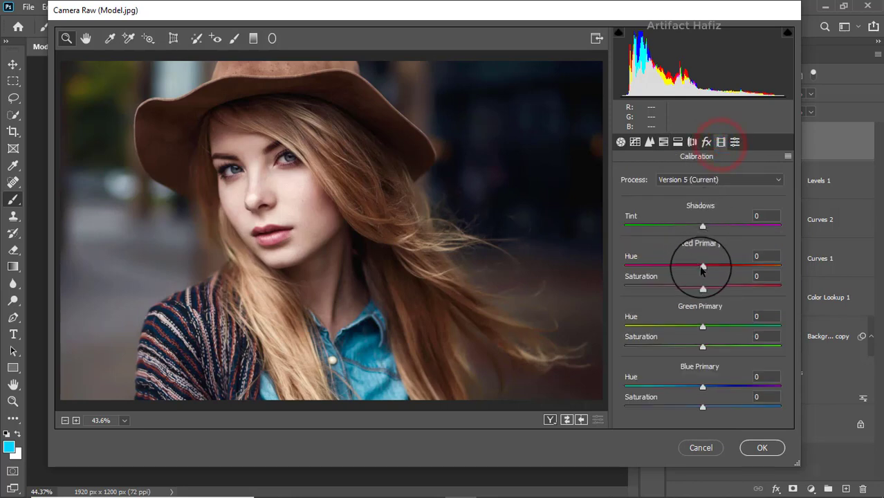
{"action": "mouse_move", "coordinate": [703, 267]}
{"action": "left_mouse_down"}
{"action": "mouse_move", "coordinate": [717, 265]}
{"action": "mouse_move", "coordinate": [703, 272]}
{"action": "left_mouse_up"}
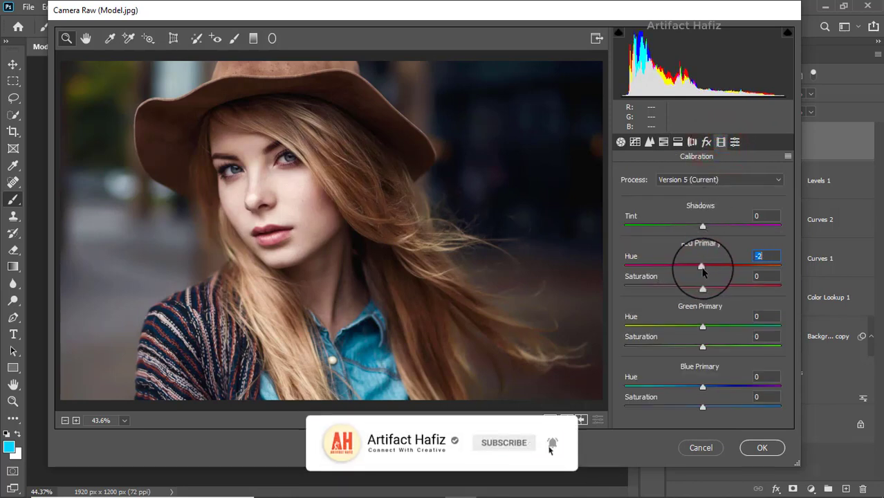
{"action": "mouse_move", "coordinate": [702, 330]}
{"action": "left_mouse_down"}
{"action": "mouse_move", "coordinate": [719, 328]}
{"action": "mouse_move", "coordinate": [685, 330]}
{"action": "mouse_move", "coordinate": [707, 326]}
{"action": "left_mouse_up"}
{"action": "left_click_drag", "start_coordinate": [703, 387], "coordinate": [695, 389]}
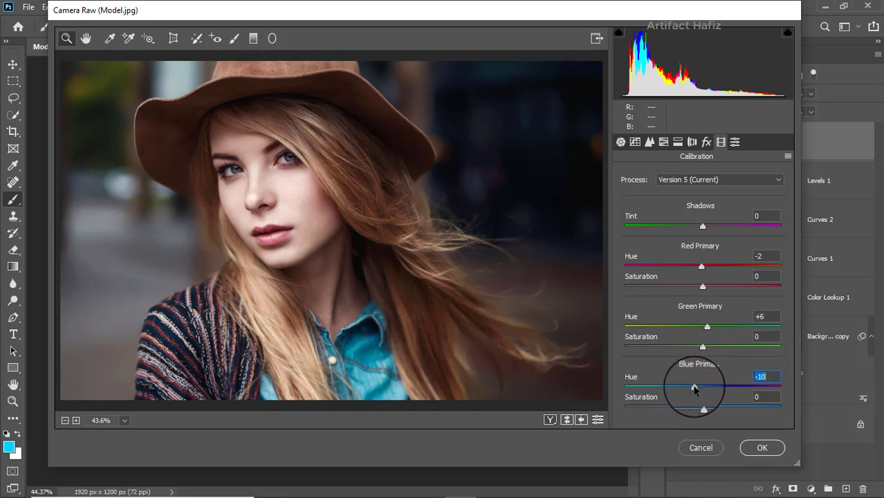
{"action": "left_click_drag", "start_coordinate": [702, 407], "coordinate": [696, 406]}
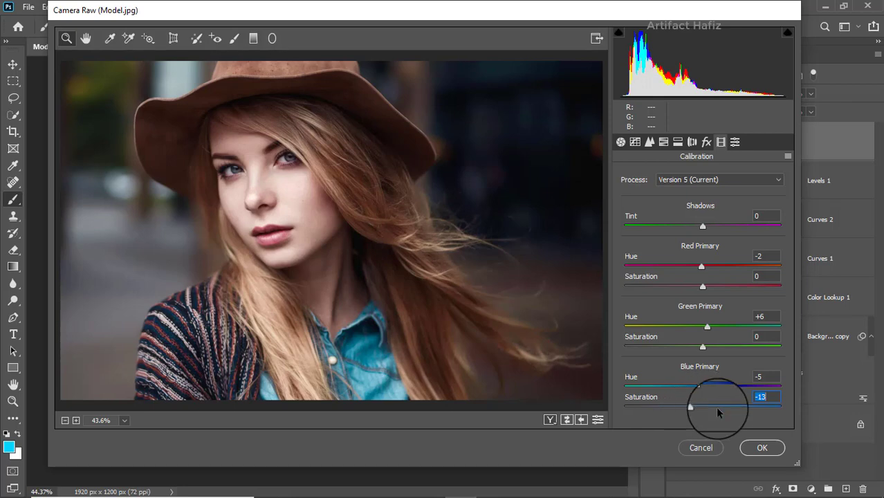
{"action": "left_click", "coordinate": [747, 451]}
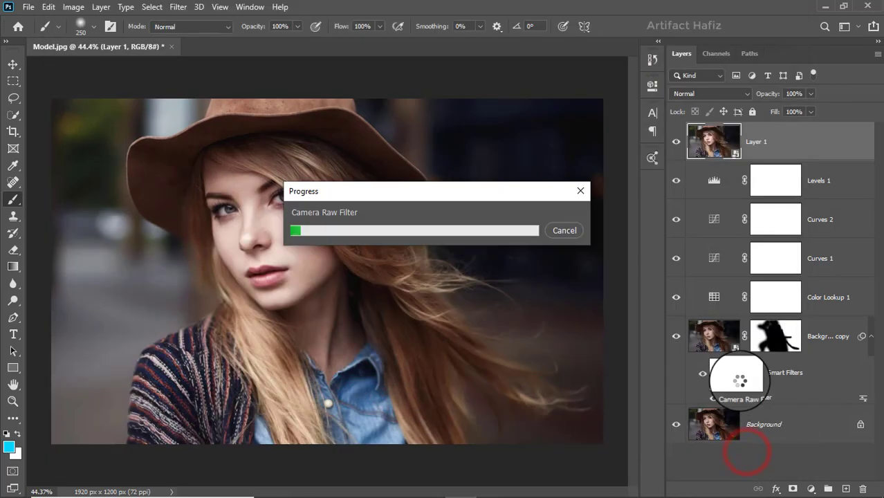
Step: Toggle the visibility of all layers above Background to compare the original portrait with the graded result
{"action": "scroll", "coordinate": [726, 353], "scroll_direction": "down", "scroll_amount": 1}
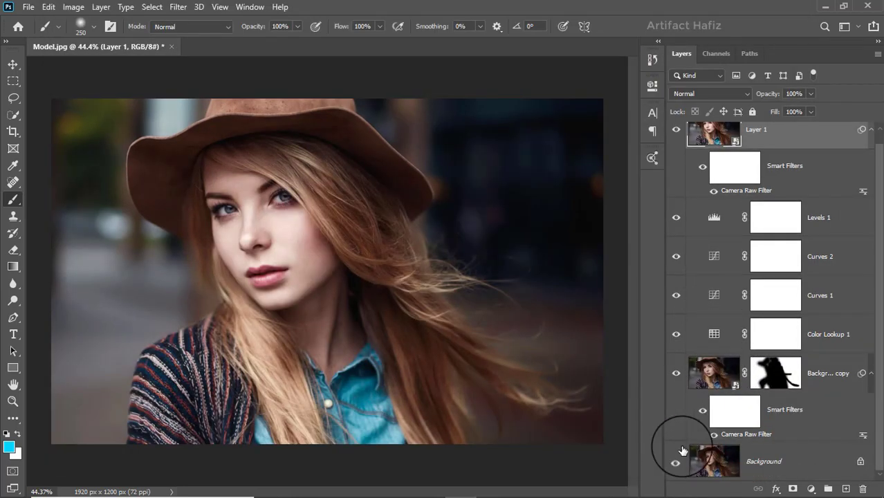
{"action": "left_click", "coordinate": [676, 463], "text": "alt"}
{"action": "left_click", "coordinate": [676, 462], "text": "alt"}
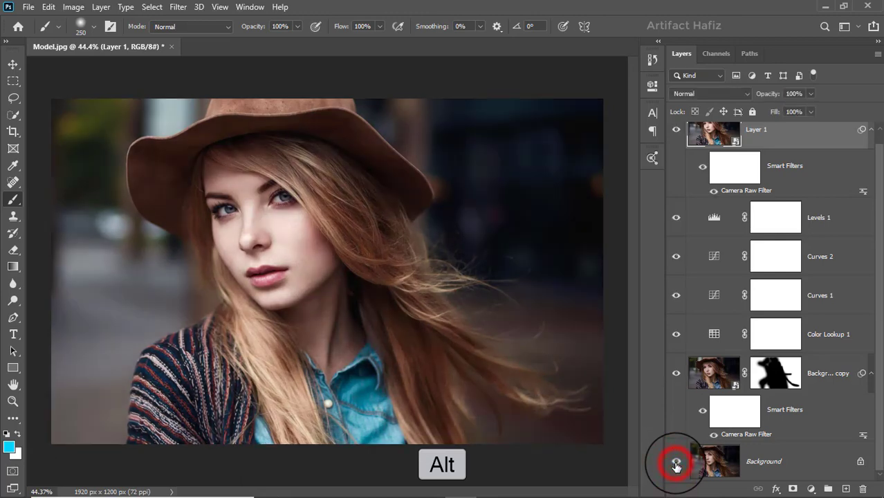
{"action": "left_click", "coordinate": [676, 462], "text": "alt"}
{"action": "left_click", "coordinate": [676, 462], "text": "alt"}
{"action": "left_click", "coordinate": [676, 462], "text": "alt"}
{"action": "left_click", "coordinate": [677, 462], "text": "alt"}
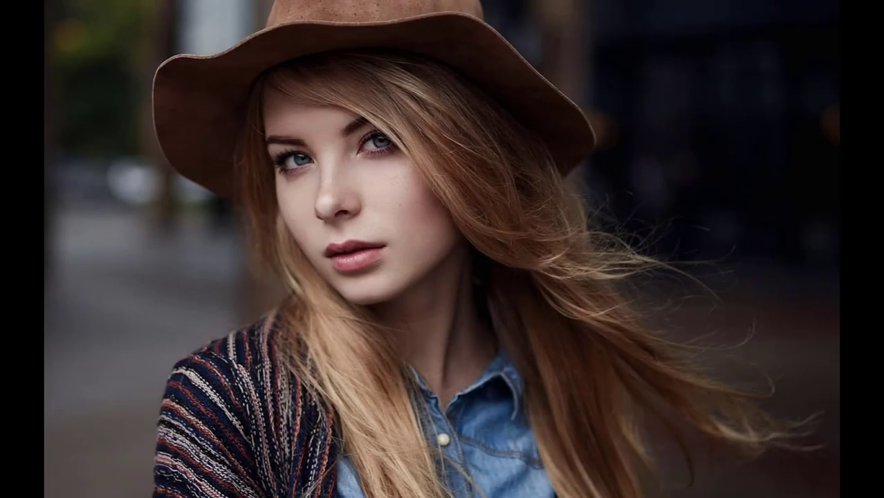